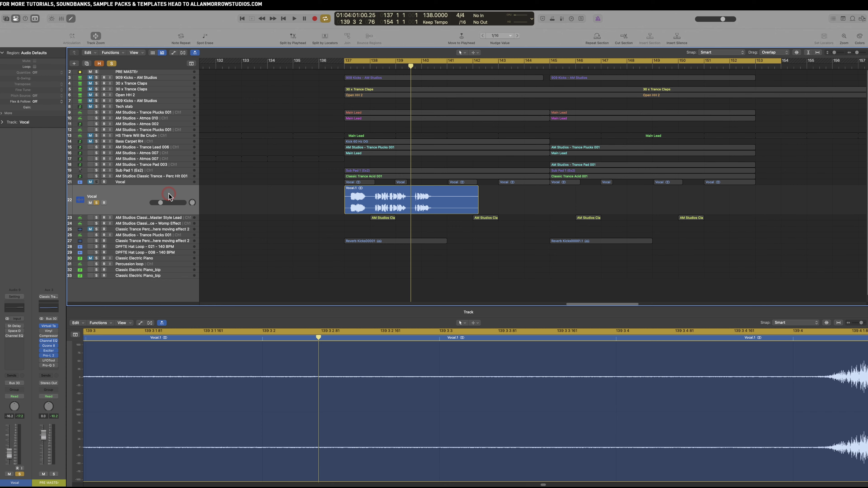
- Select the Vocal.1 region and play the arrangement from bar 137, then stop
click(169, 194)
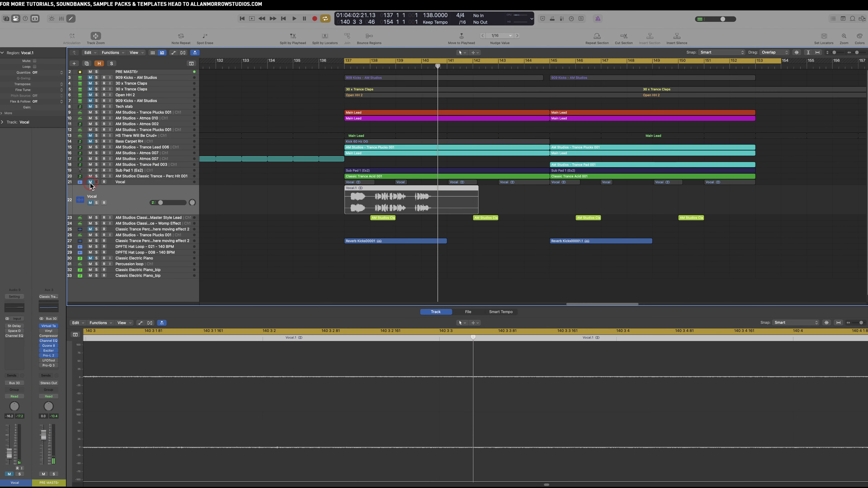
key(space)
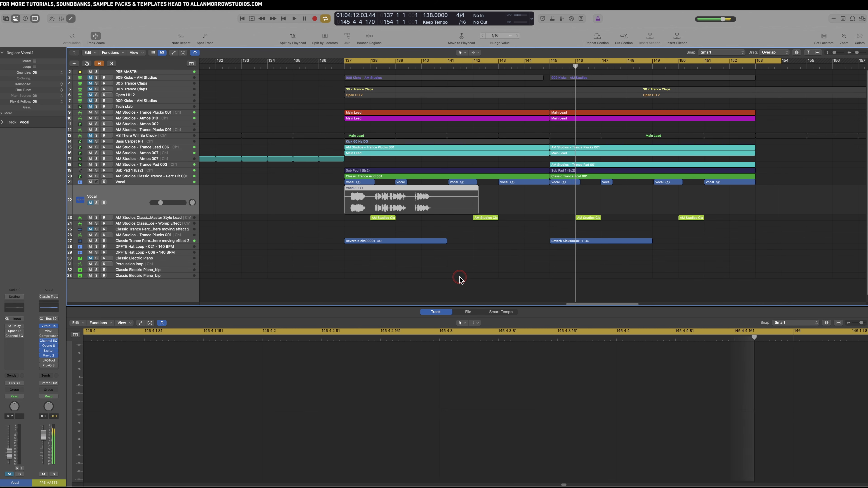
key(space)
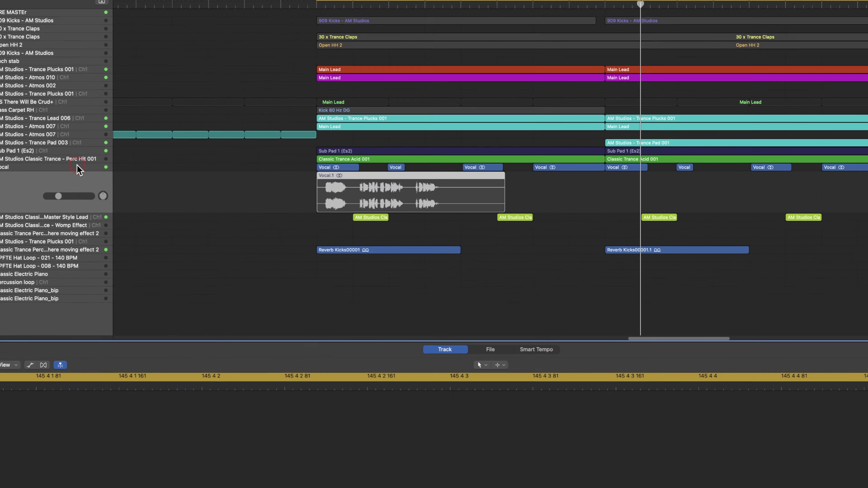
- Enlarge track 21 and the Vocal.1 lane, then solo and play the chopped Vocal regions
click(425, 182)
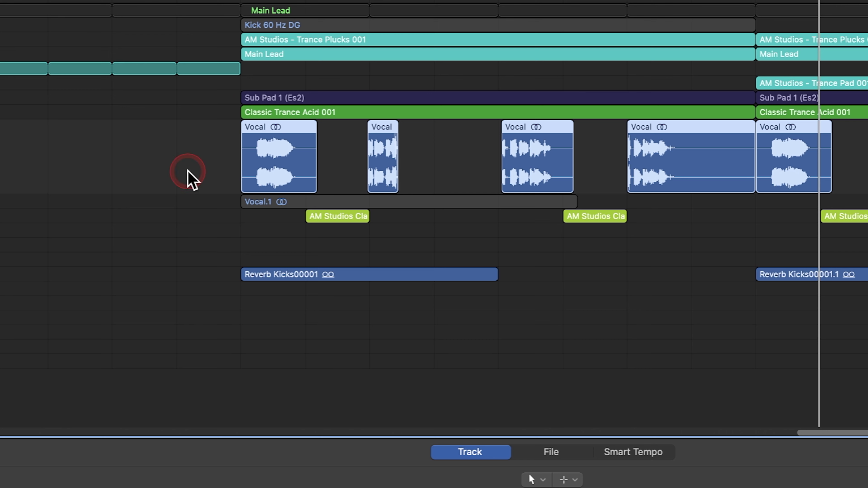
click(223, 224)
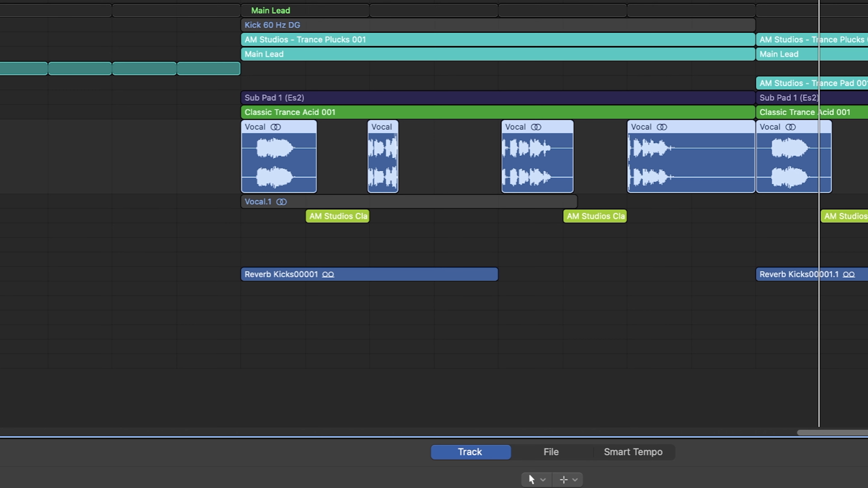
click(106, 115)
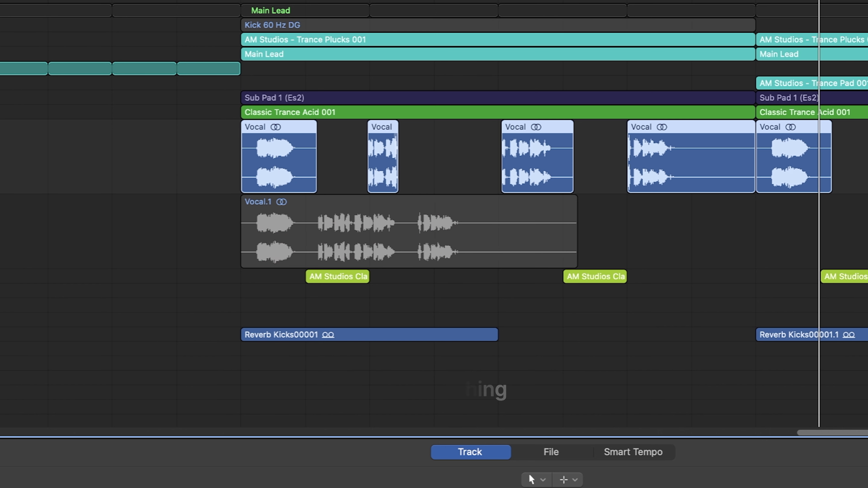
key(ctrl+s)
key(shift+space)
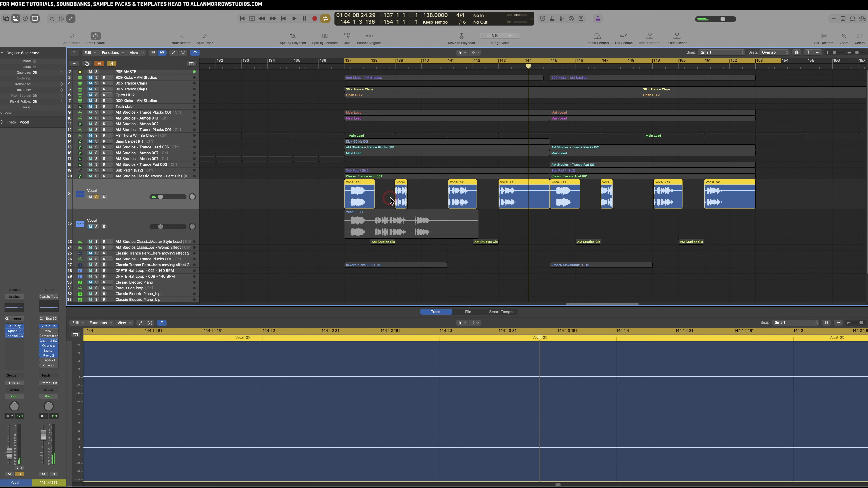
- Solo Sub Pad 1 (Es2) and play it with the soloed vocals from bar 137
click(97, 171)
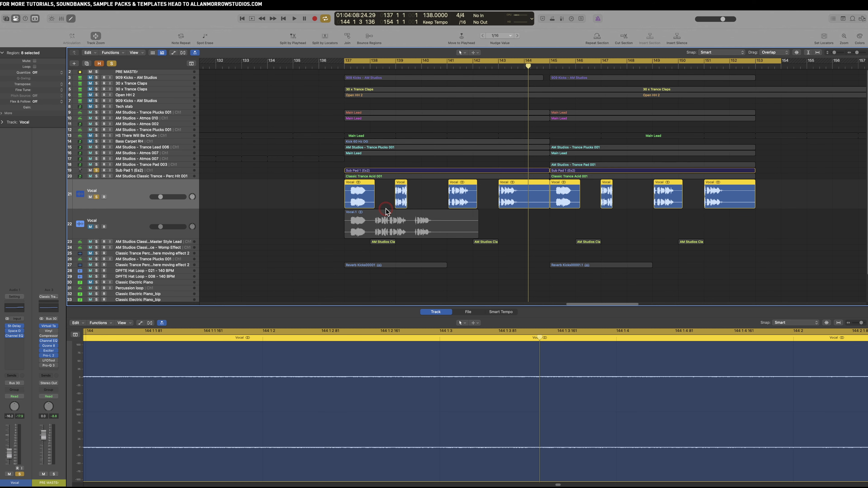
key(space)
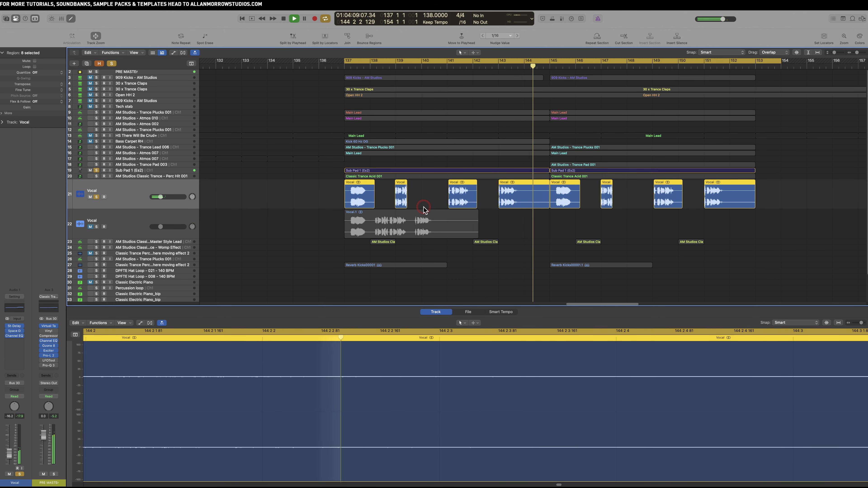
key(space)
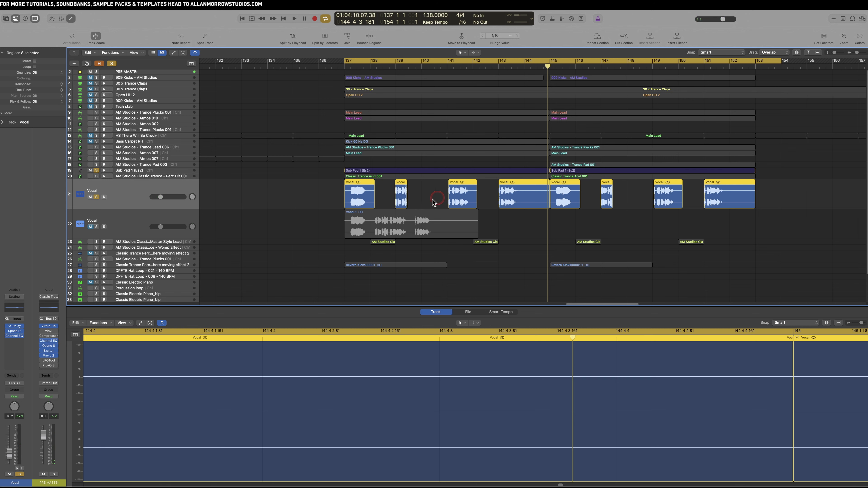
- Show the Vocal Stereo Delay (1/4 left, 1/2 right, 35% feedback) and drag its window down-right
click(16, 327)
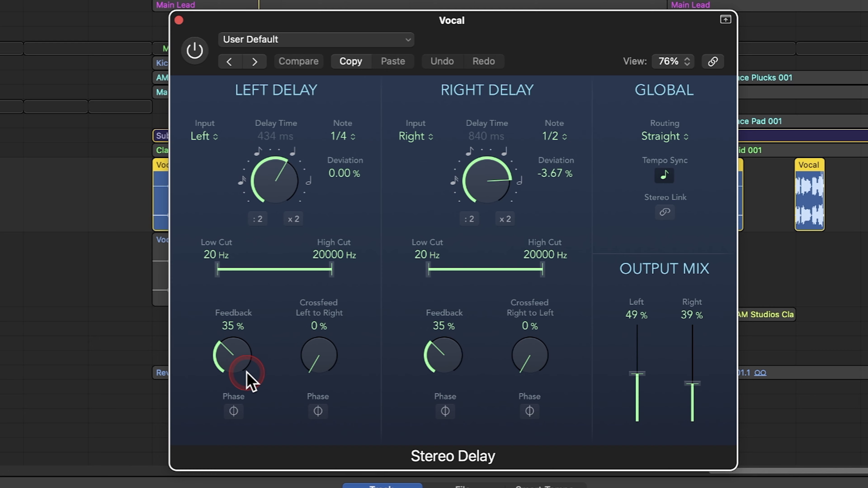
drag(407, 27, 855, 278)
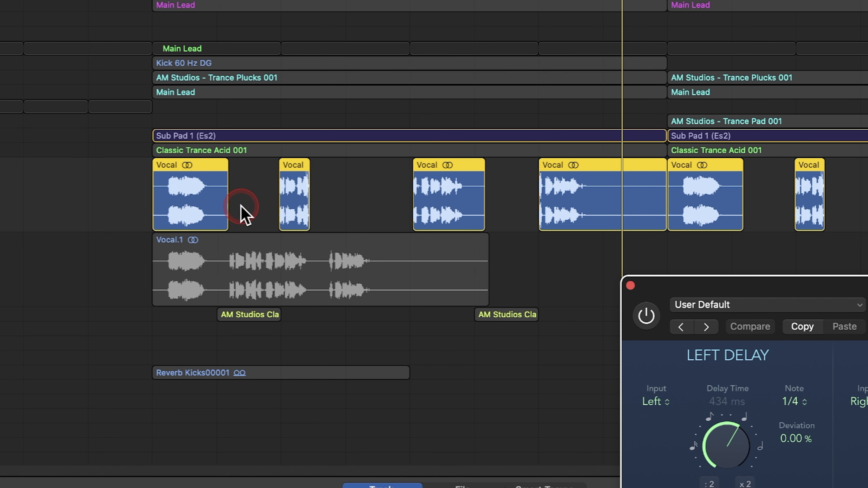
- Undo the group fade-outs, then select single Vocal regions and fade out the fourth one
drag(225, 175, 219, 175)
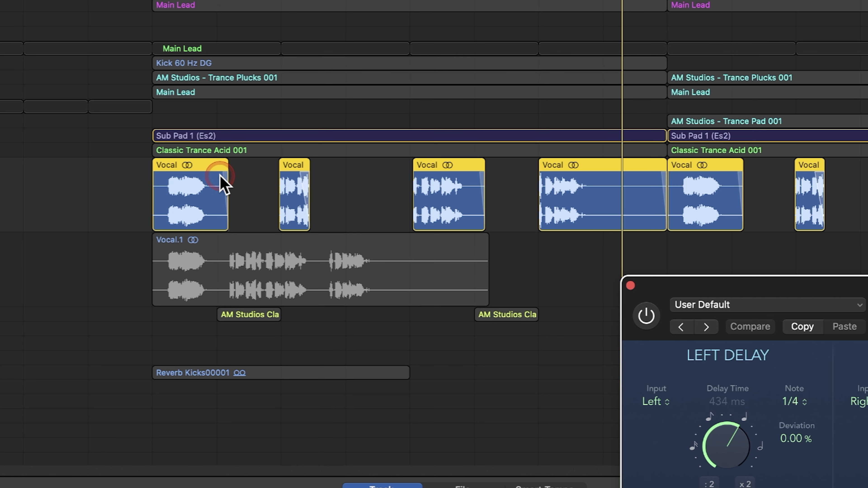
key(super+z)
click(214, 172)
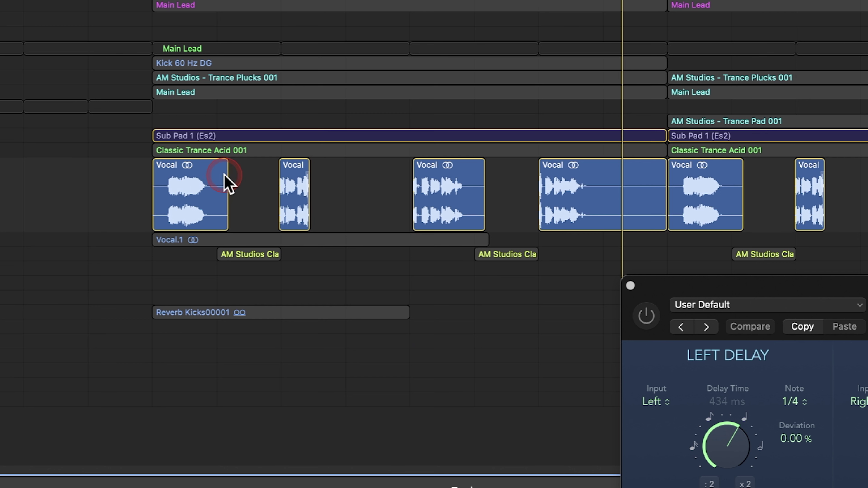
double_click(221, 174)
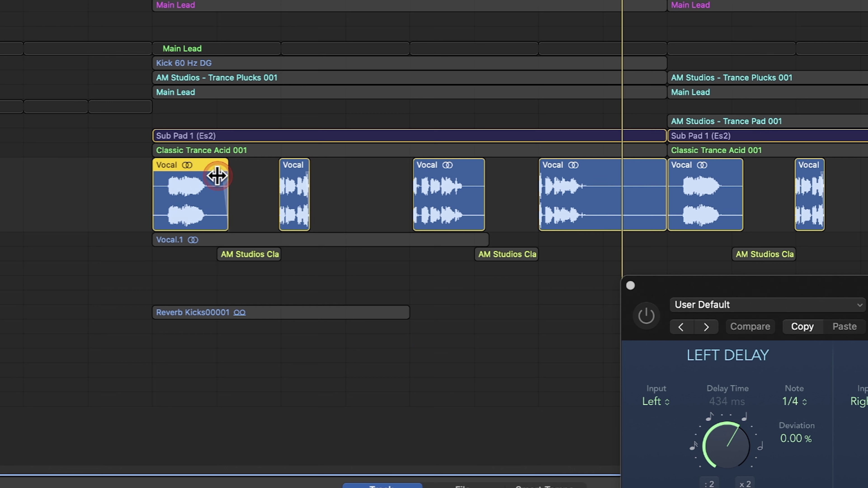
click(483, 177)
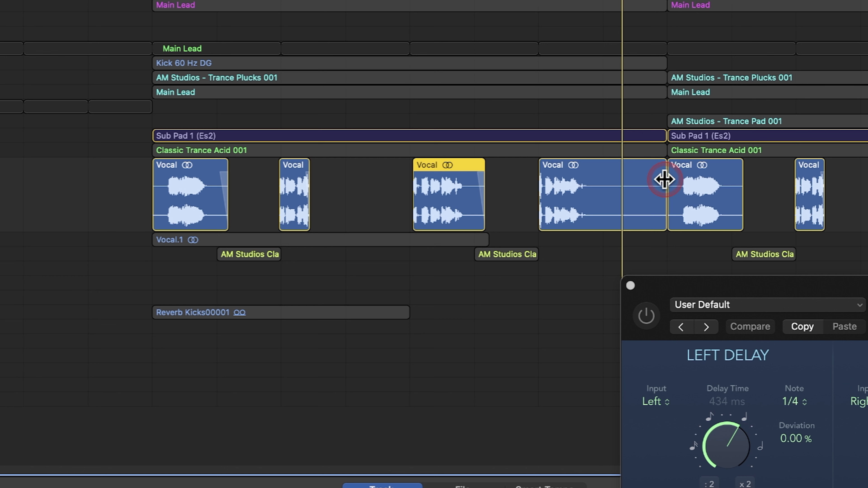
drag(663, 179, 654, 180)
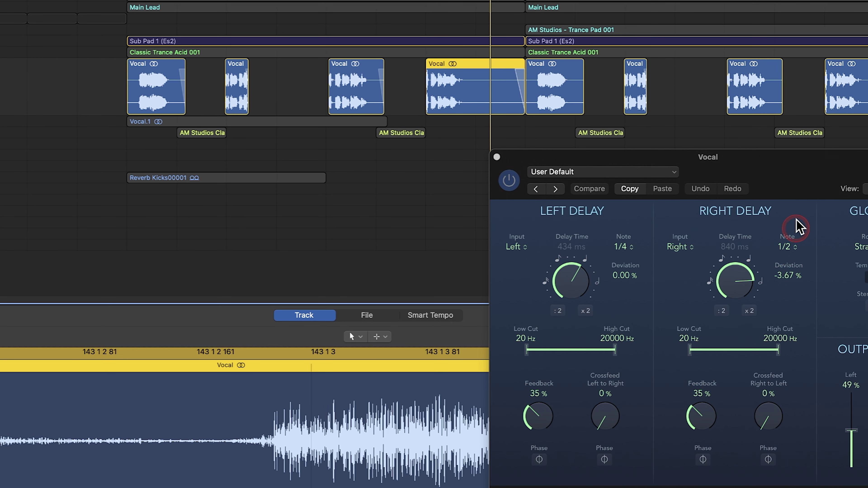
- Bring the full Stereo Delay window on screen and select the Reverb Kicks region
drag(804, 163, 621, 172)
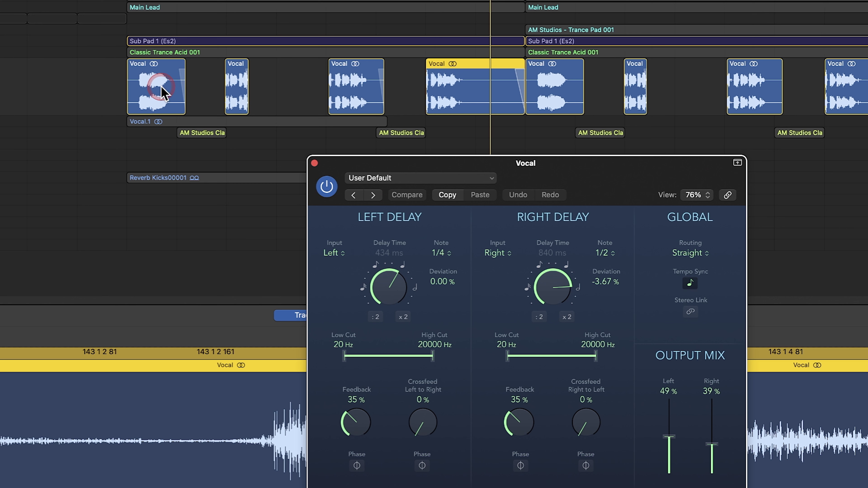
click(278, 201)
click(165, 173)
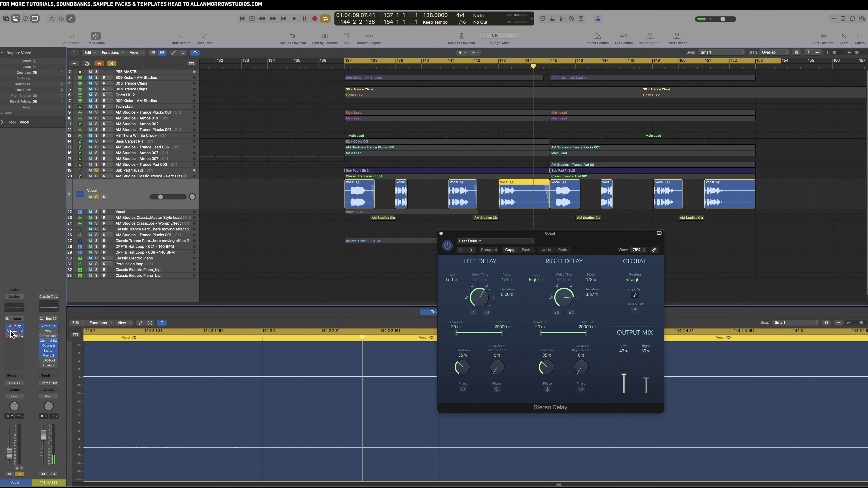
- Open the Vocal's Space Designer, move it lower-left, and show its Channel EQ (+5.4 dB at 2060 Hz)
click(10, 331)
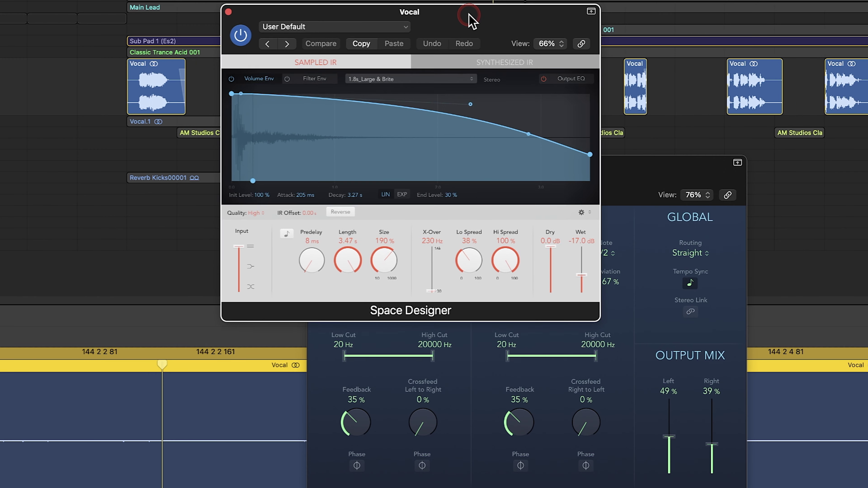
click(360, 182)
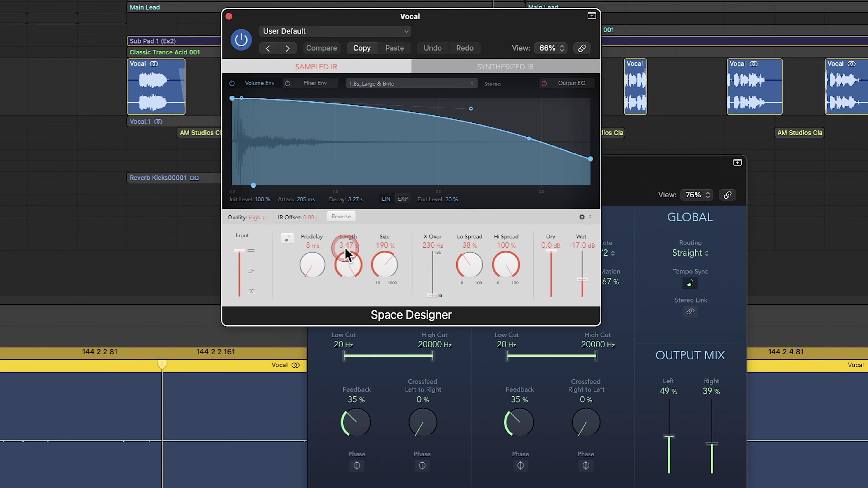
click(354, 303)
click(597, 279)
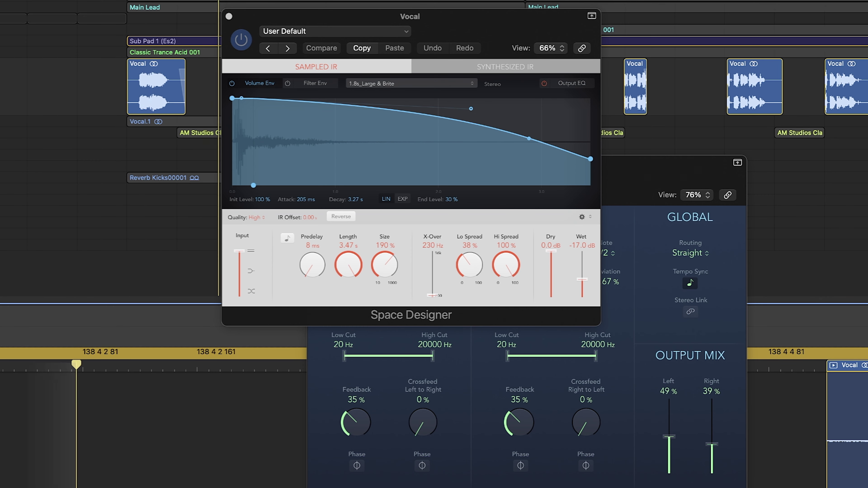
drag(381, 21, 291, 152)
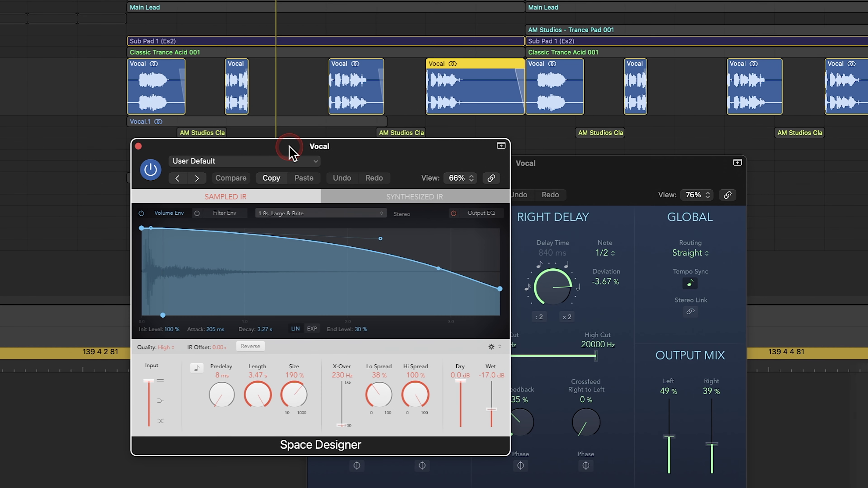
click(193, 241)
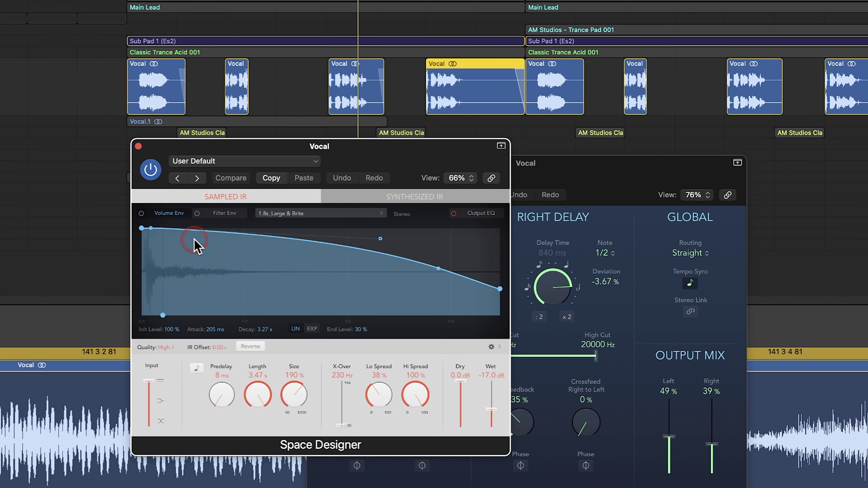
click(24, 221)
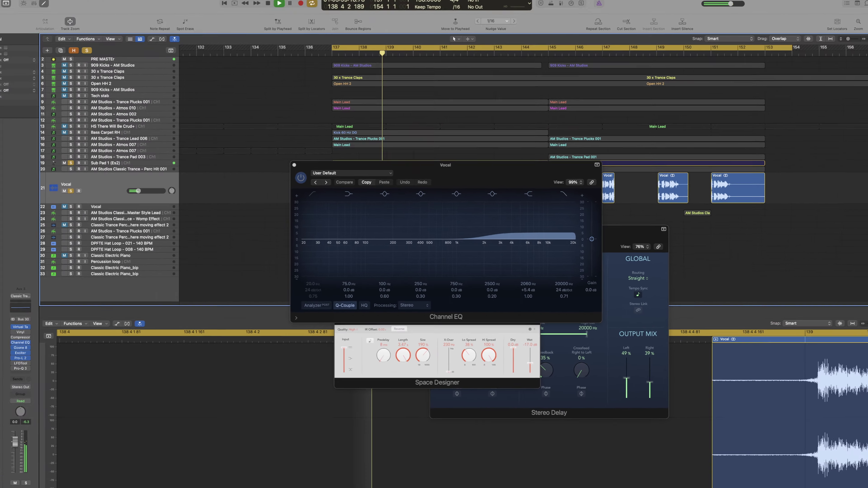
- Bypass and re-enable Channel EQ, close the EQ and Space Designer windows, shift Stereo Delay left
click(7, 335)
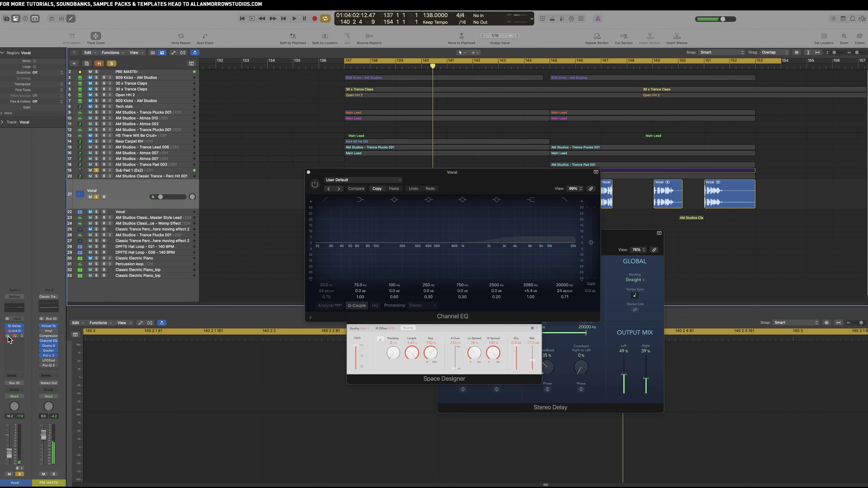
click(314, 181)
click(308, 172)
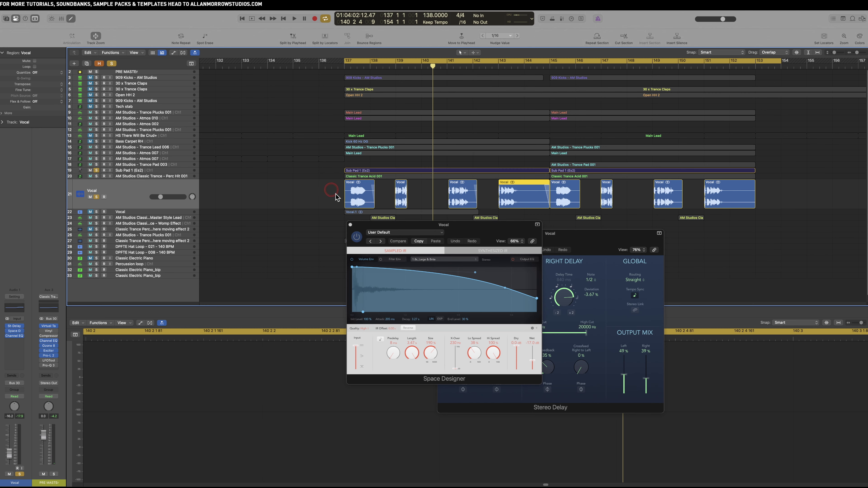
click(364, 202)
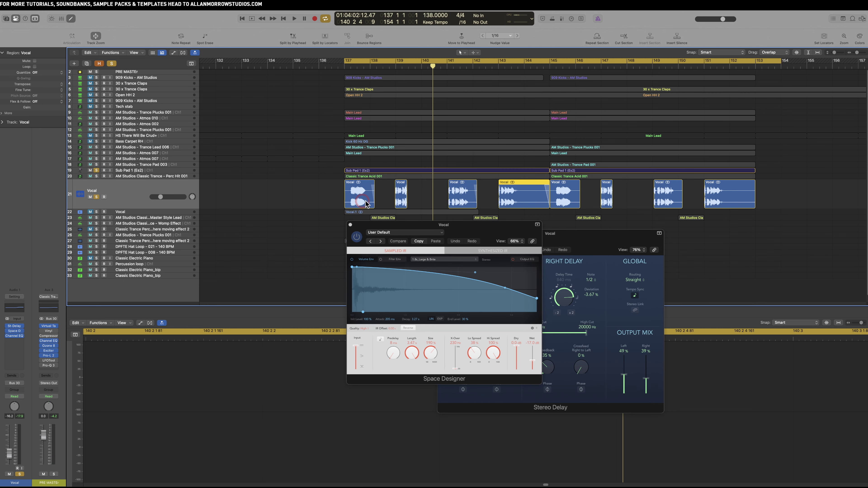
click(350, 225)
drag(502, 236, 395, 236)
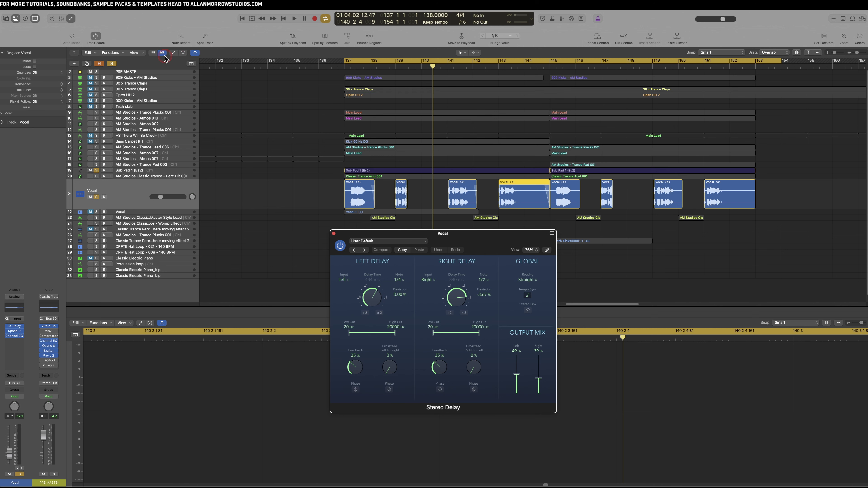
- Unmute the arrangement tracks and select the Main Lead and Trance Plucks 001 regions, ending on red Main Lead
click(96, 152)
click(97, 153)
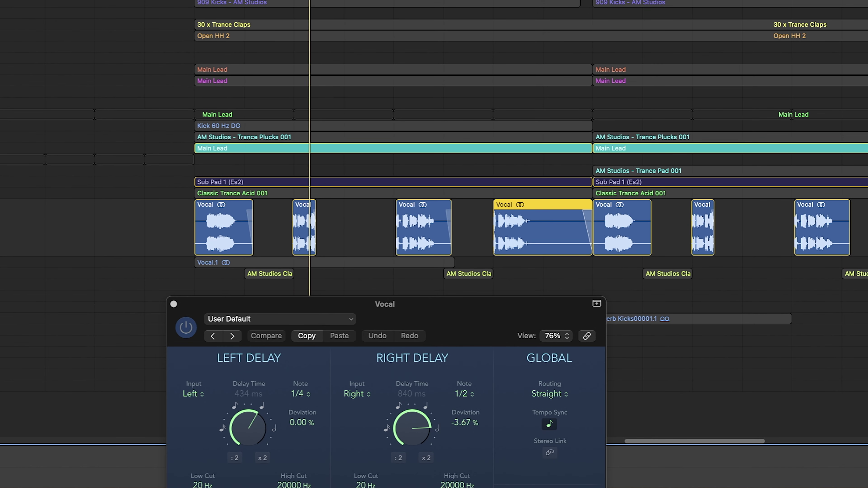
key(shift+Up)
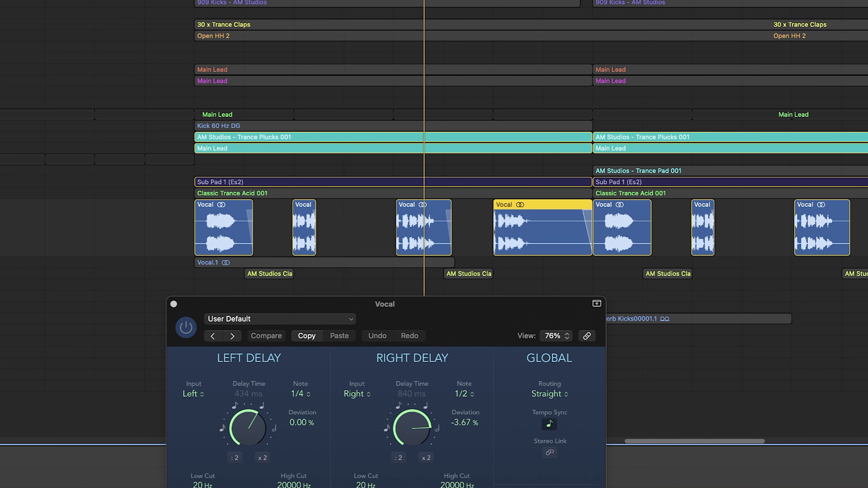
key(shift+Up)
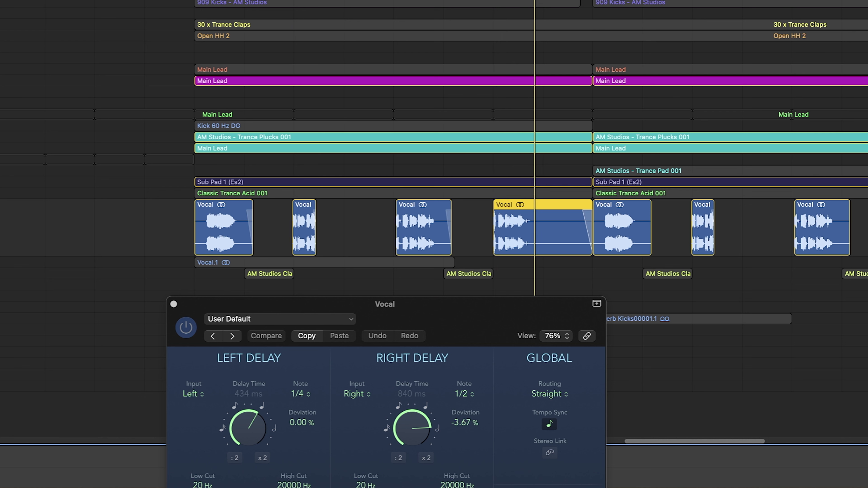
key(Up)
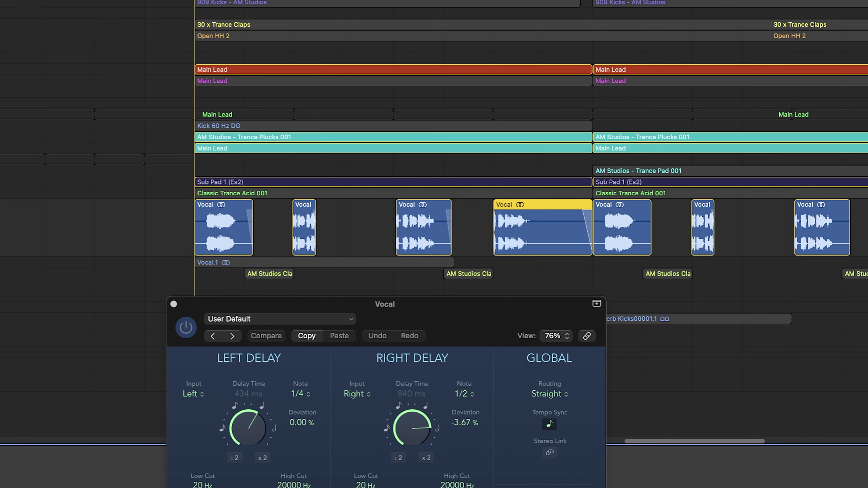